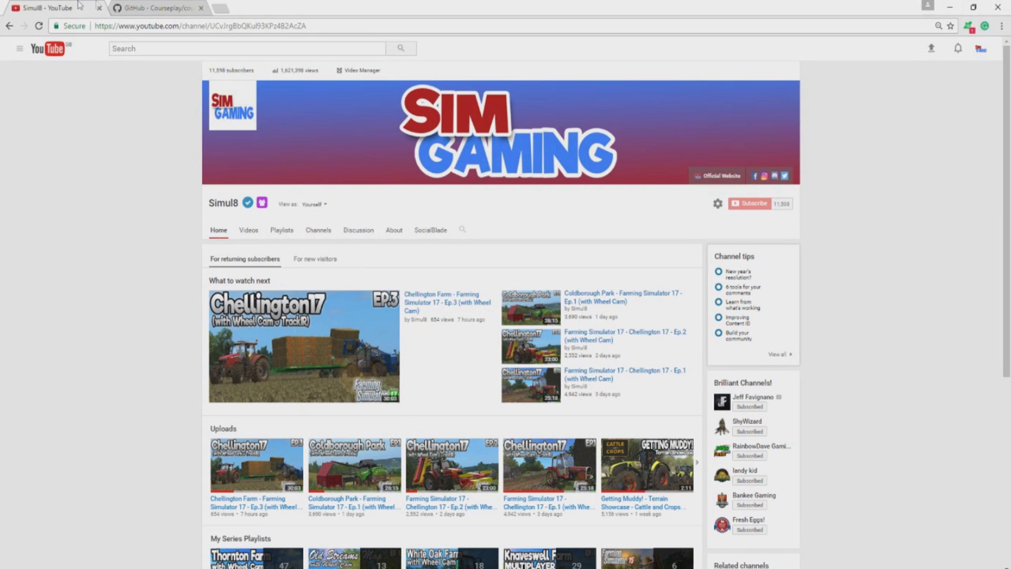
- Bring up the Courseplay GitHub repository page and look over it
left_click(173, 7)
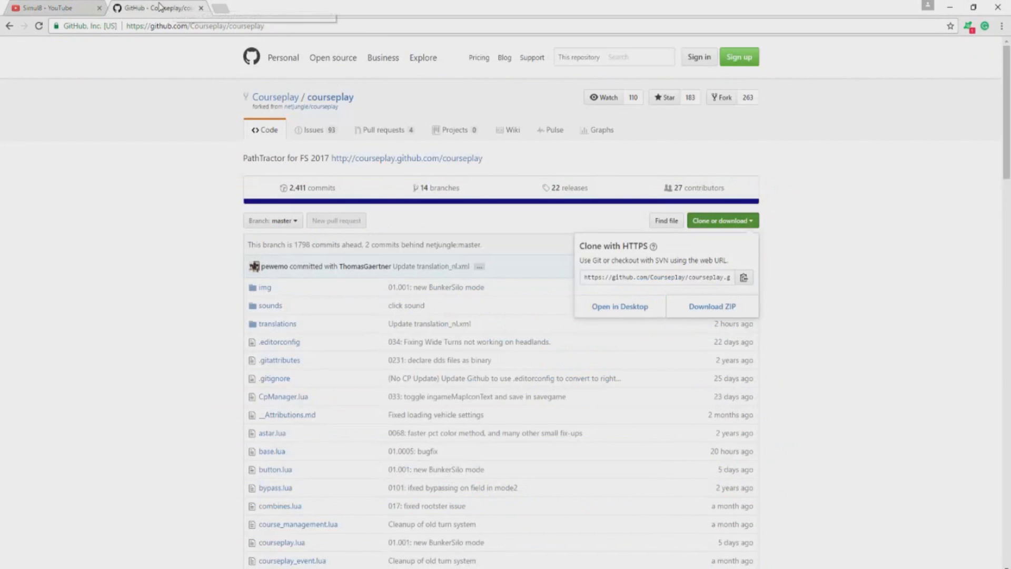
left_click(128, 266)
scroll(122, 235, "down", 3)
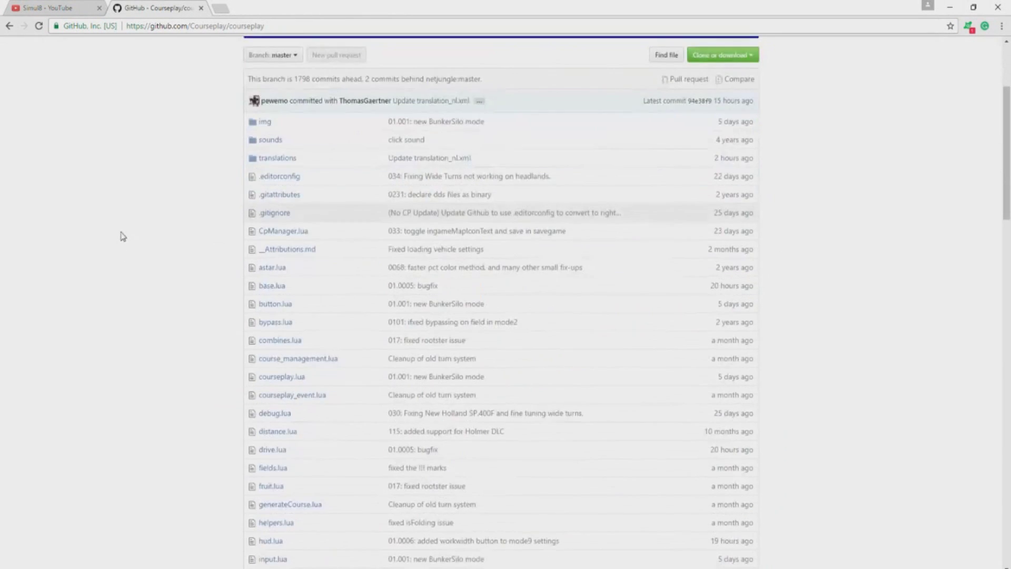
scroll(295, 383, "down", 2)
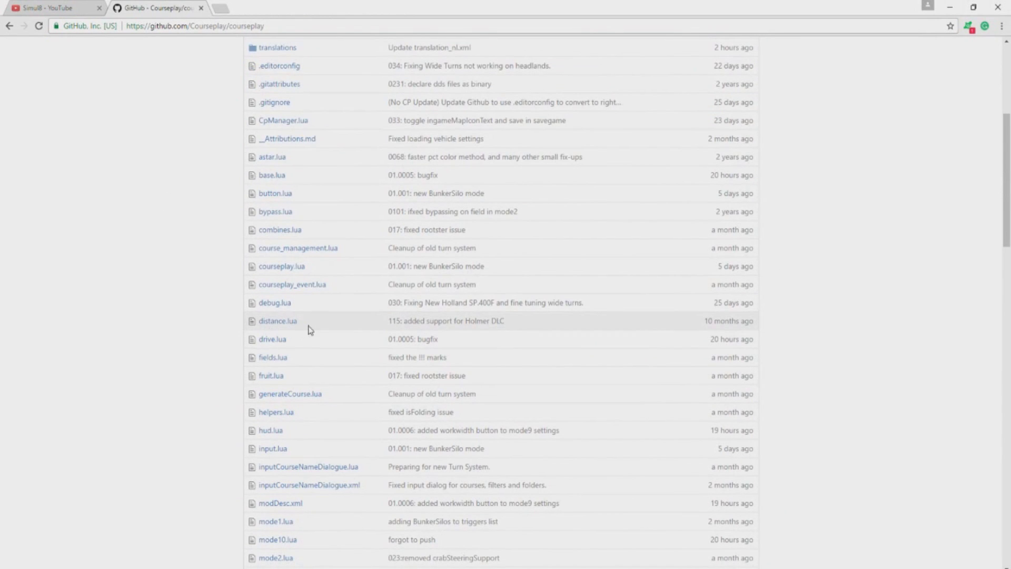
scroll(287, 357, "up", 4)
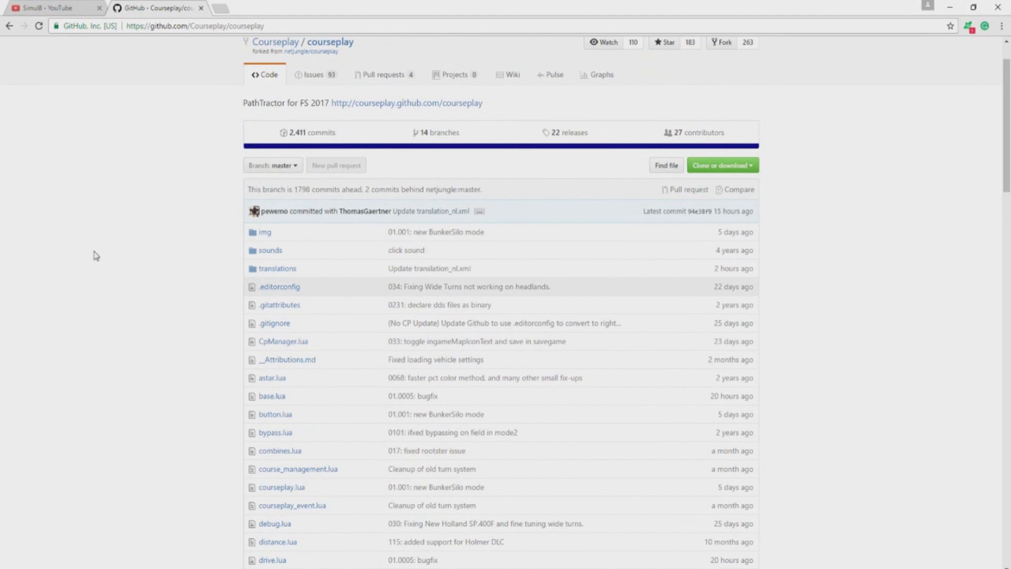
scroll(122, 346, "up", 1)
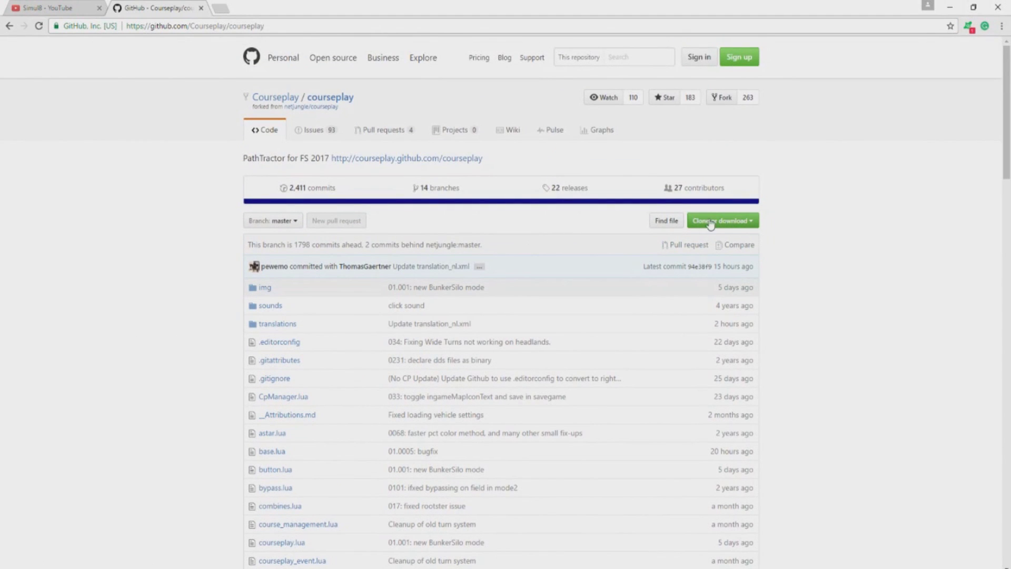
- Download the repository as courseplay-master.zip to the Desktop and open it
left_click(736, 221)
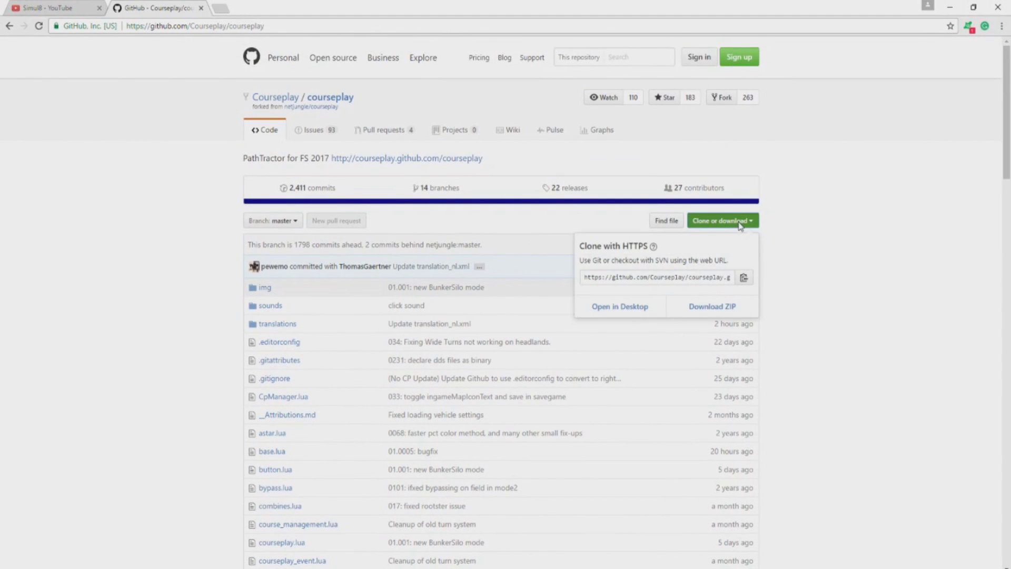
left_click(724, 308)
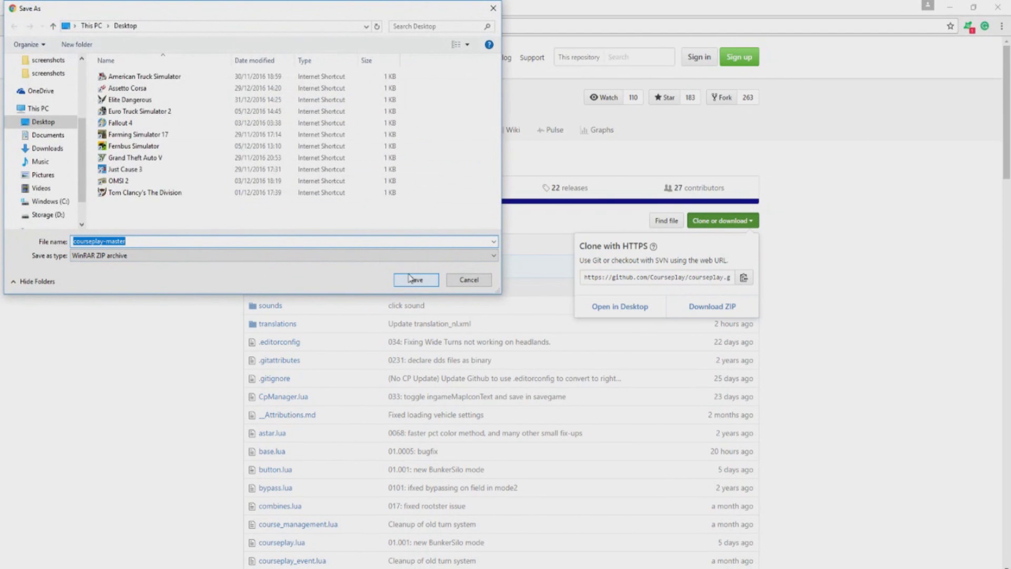
left_click(411, 279)
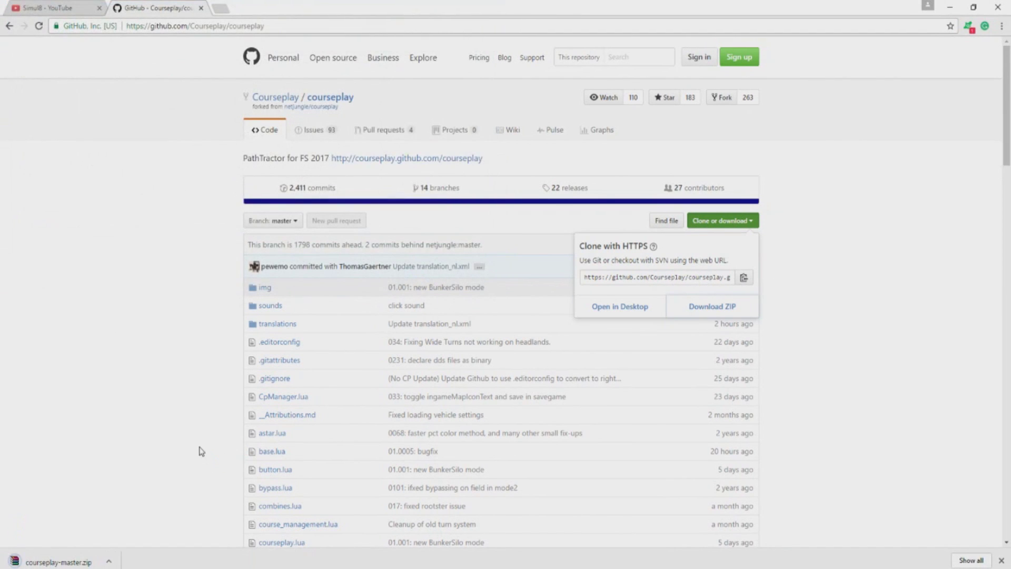
left_click(78, 563)
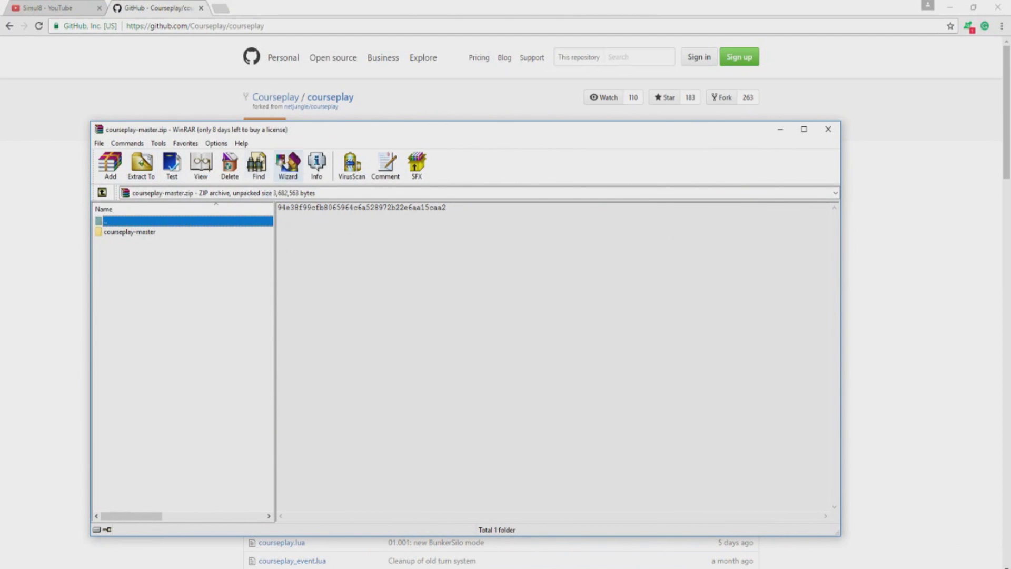
- Drag the courseplay-master folder out of the archive onto the desktop
left_click(167, 235)
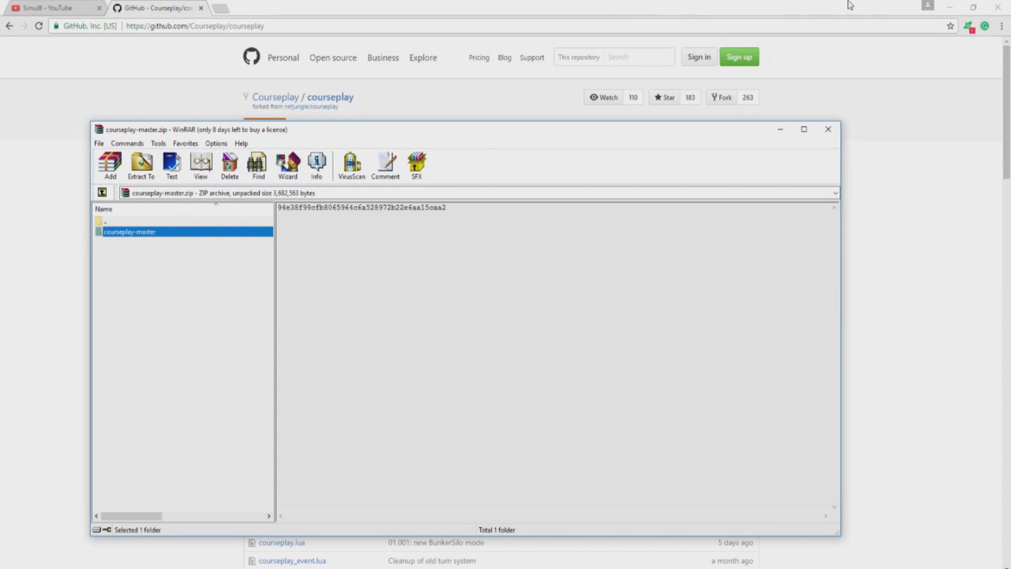
left_click(950, 7)
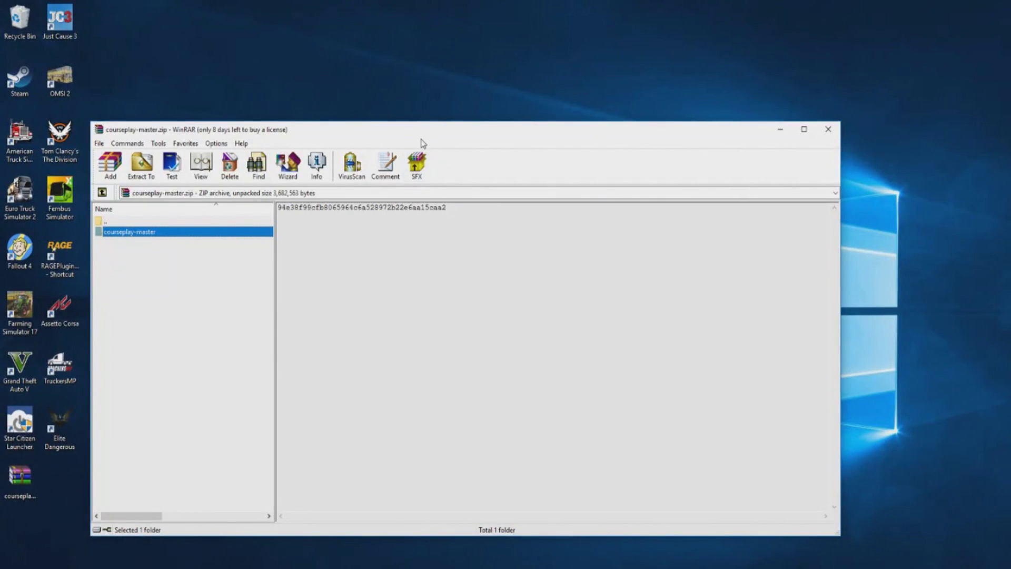
left_click_drag(450, 133, 635, 108)
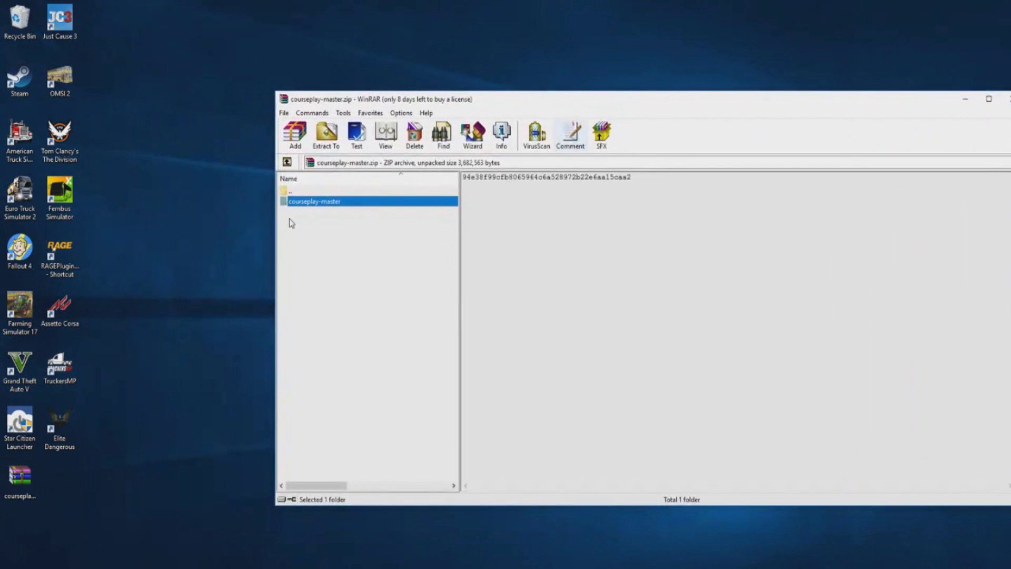
left_click_drag(330, 200, 242, 199)
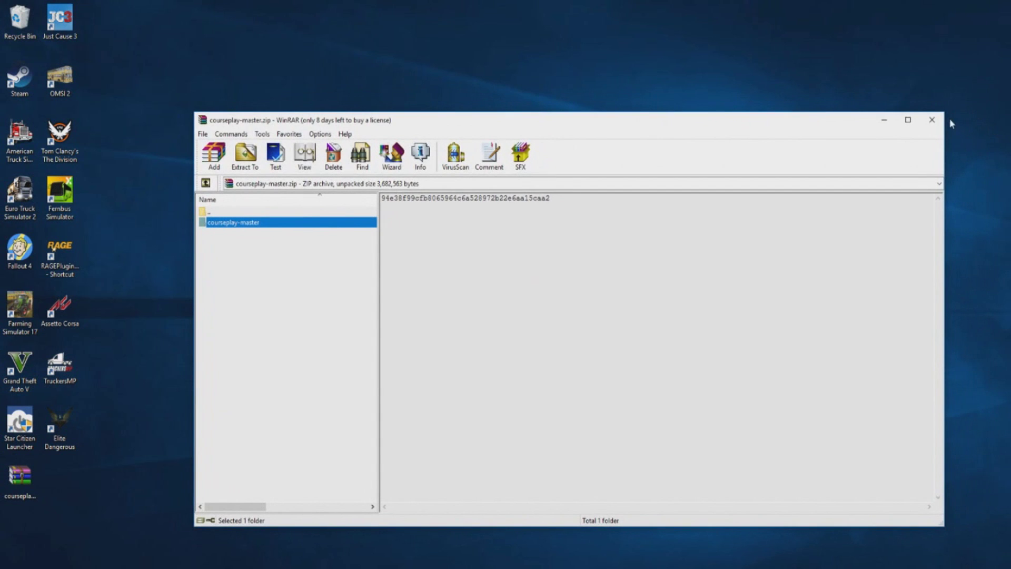
- Close WinRAR and open the extracted courseplay-master folder from the desktop
left_click(931, 120)
left_click_drag(260, 134, 380, 135)
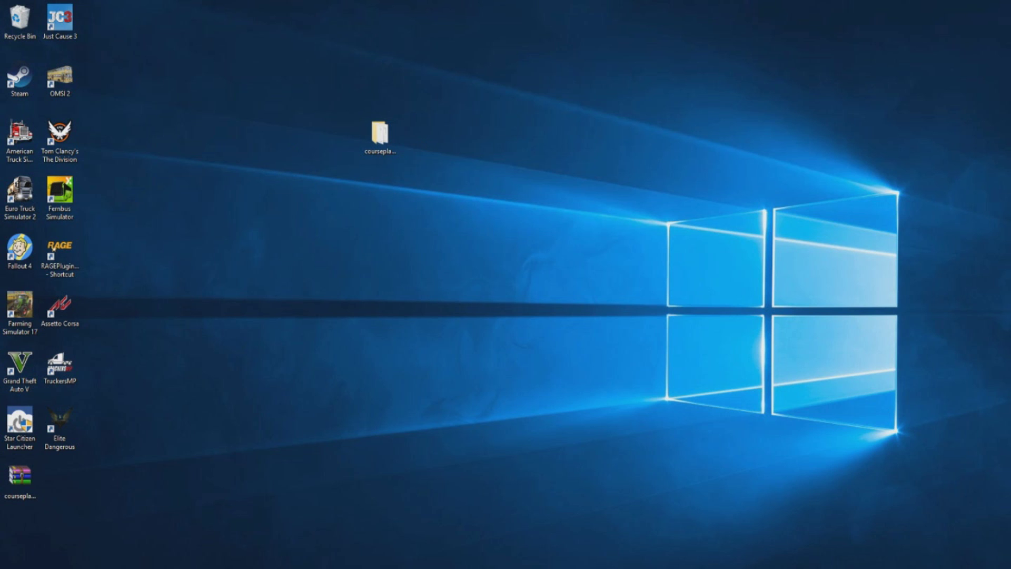
double_click(380, 134)
- Maximize the courseplay-master window and select all 49 of its files and folders
left_click_drag(670, 108, 632, 4)
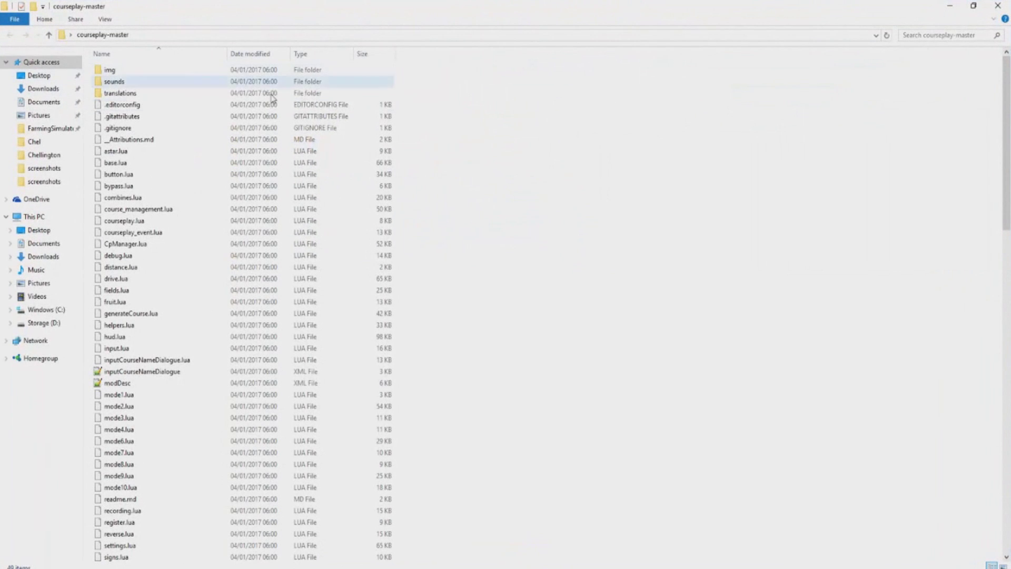
scroll(174, 131, "down", 2)
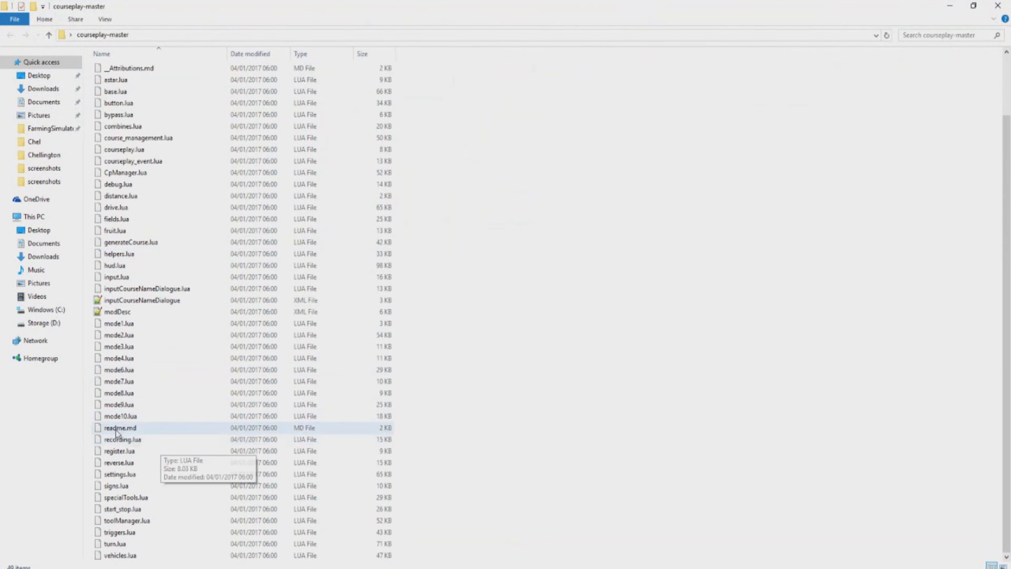
scroll(117, 433, "up", 2)
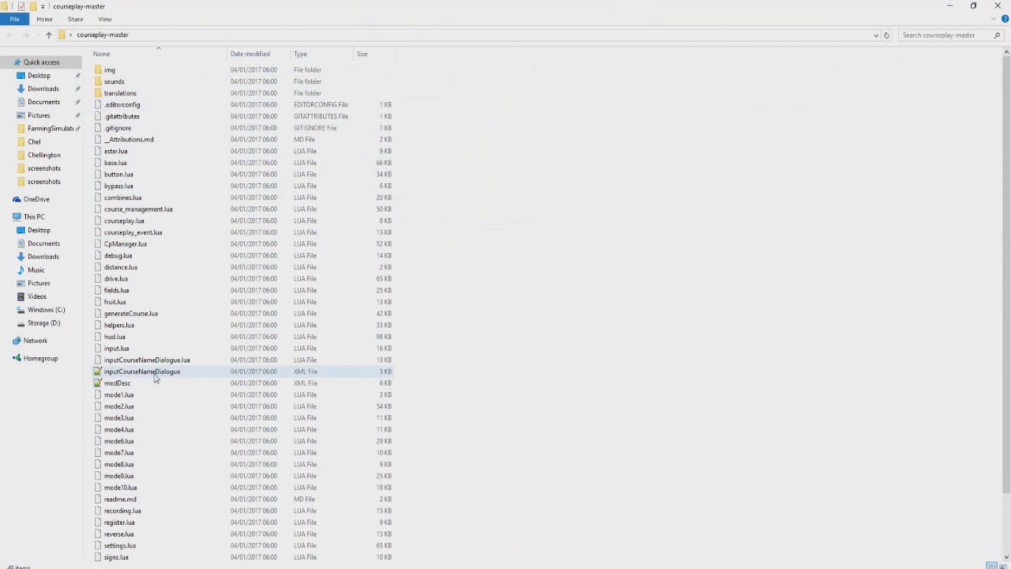
left_click(163, 235)
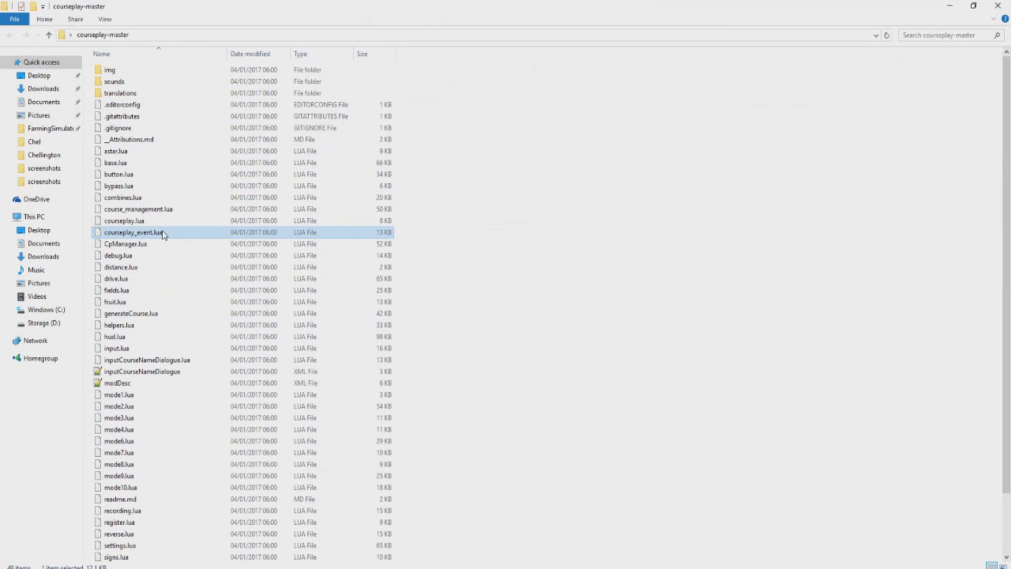
key("ctrl+a")
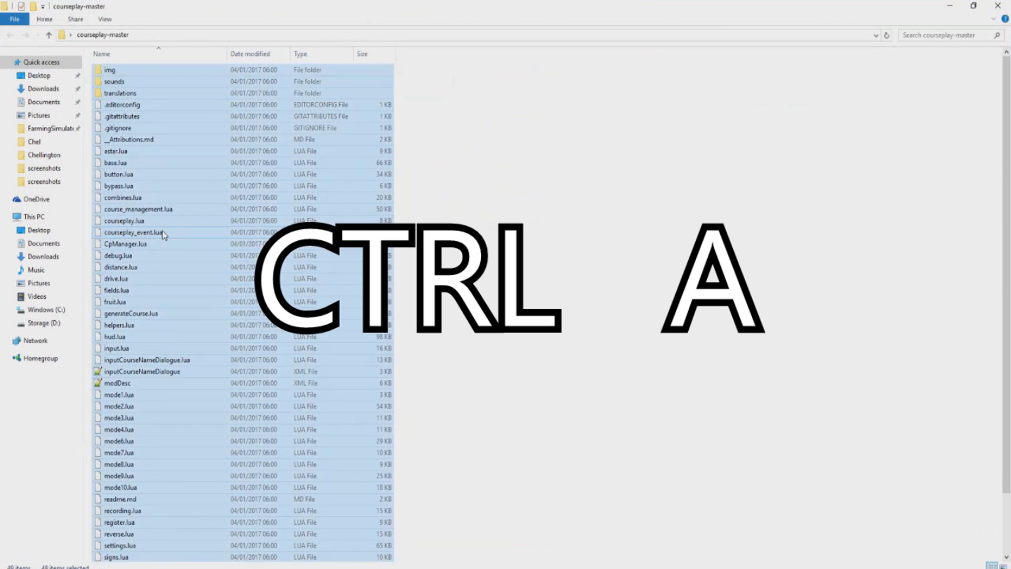
- Pack all selected files into a new ZIP archive named zzz_Courseplay with WinRAR
right_click(163, 232)
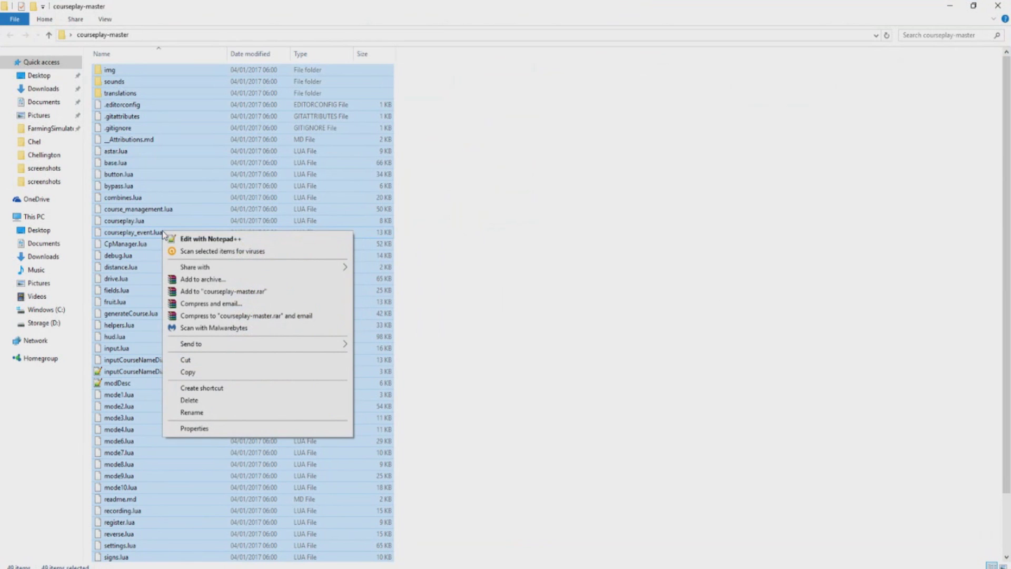
left_click(182, 279)
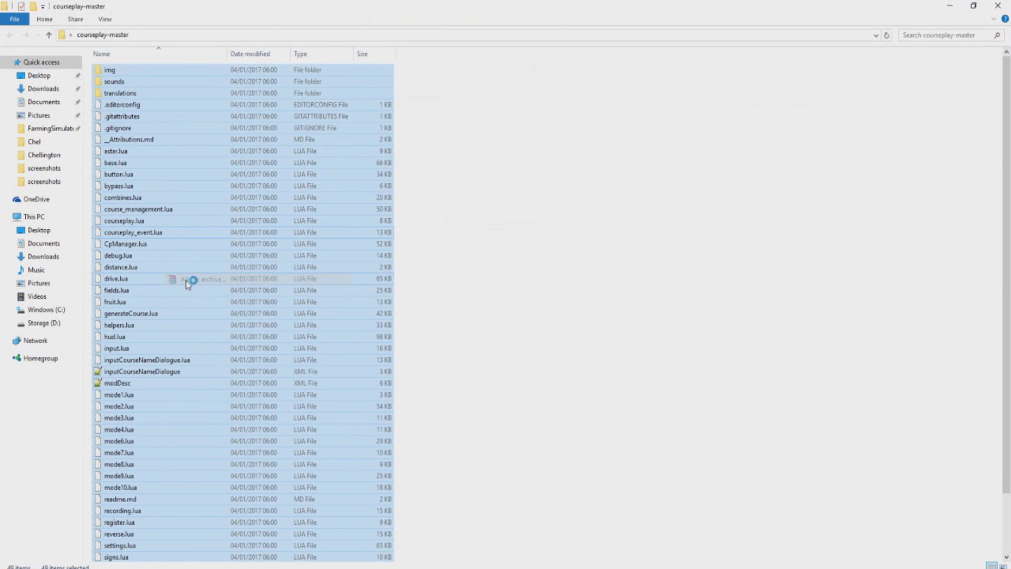
left_click(465, 279)
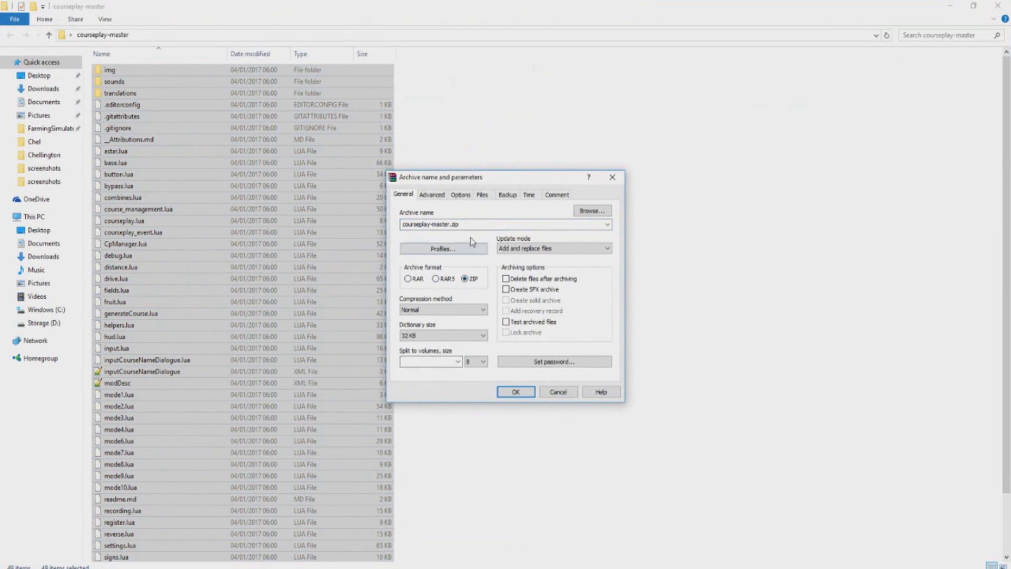
left_click_drag(472, 225, 289, 238)
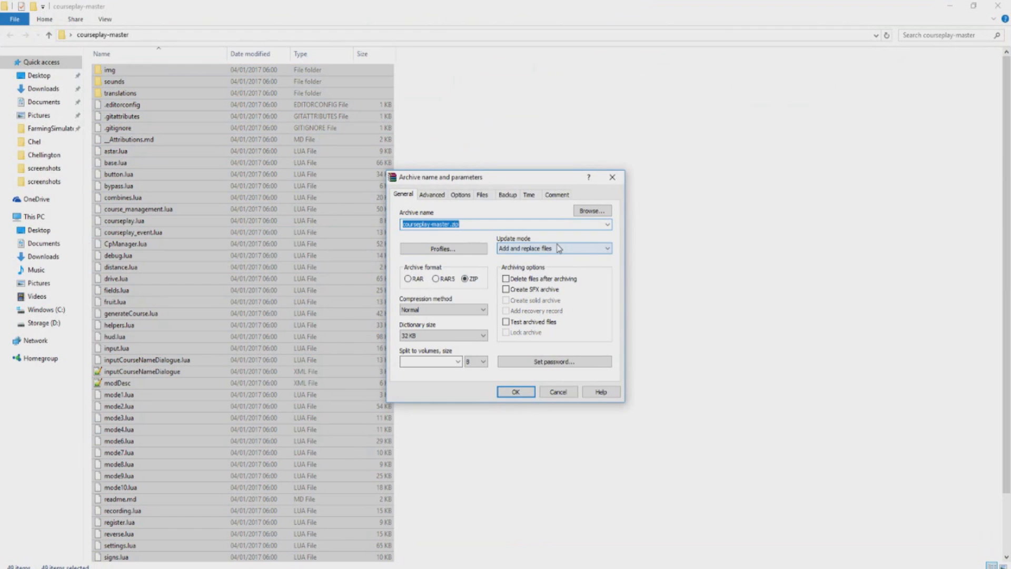
type("zzz_Courseplay")
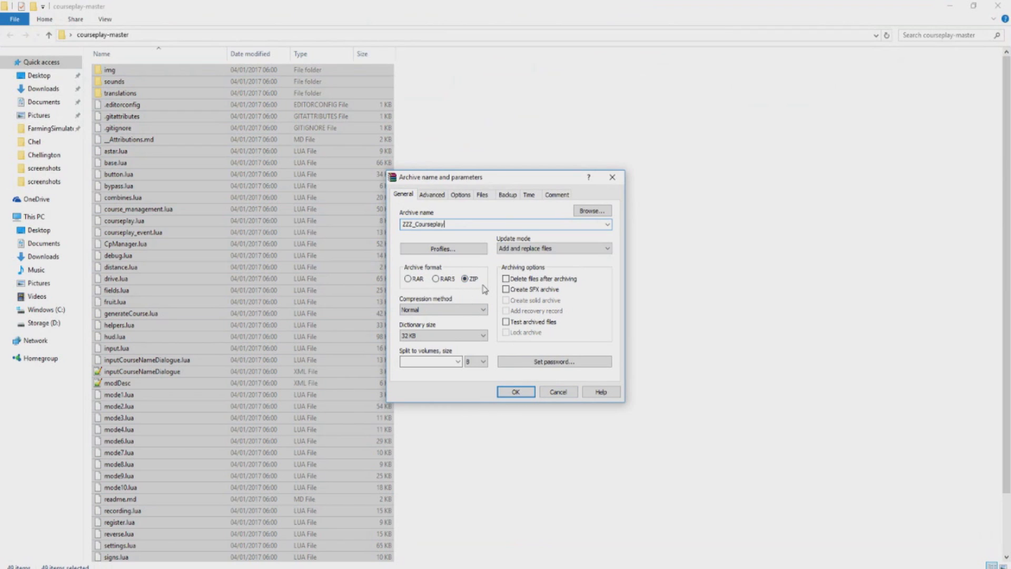
left_click(516, 392)
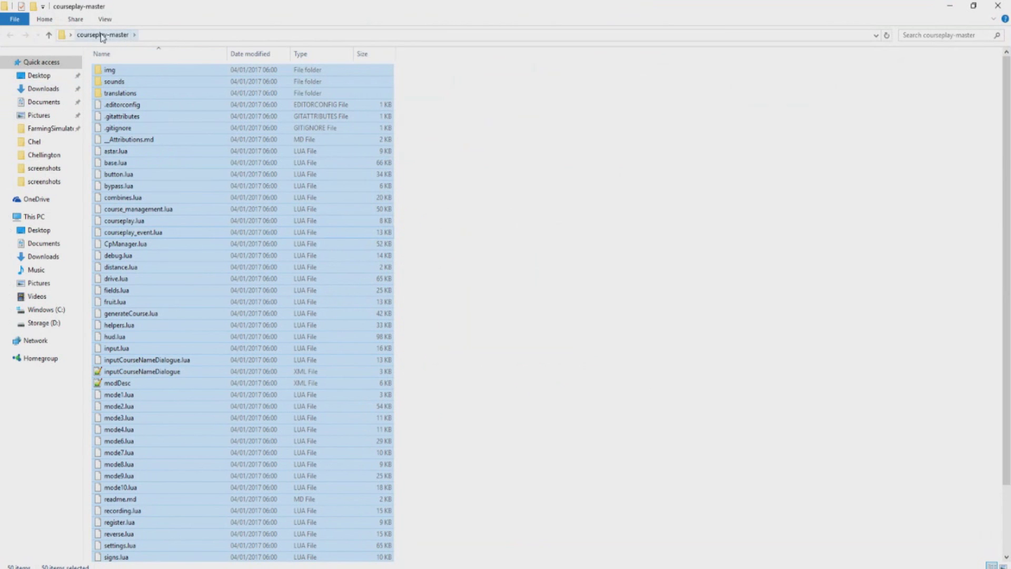
- Cut ZZZ_Courseplay.zip from the courseplay-master folder
scroll(194, 184, "down", 3)
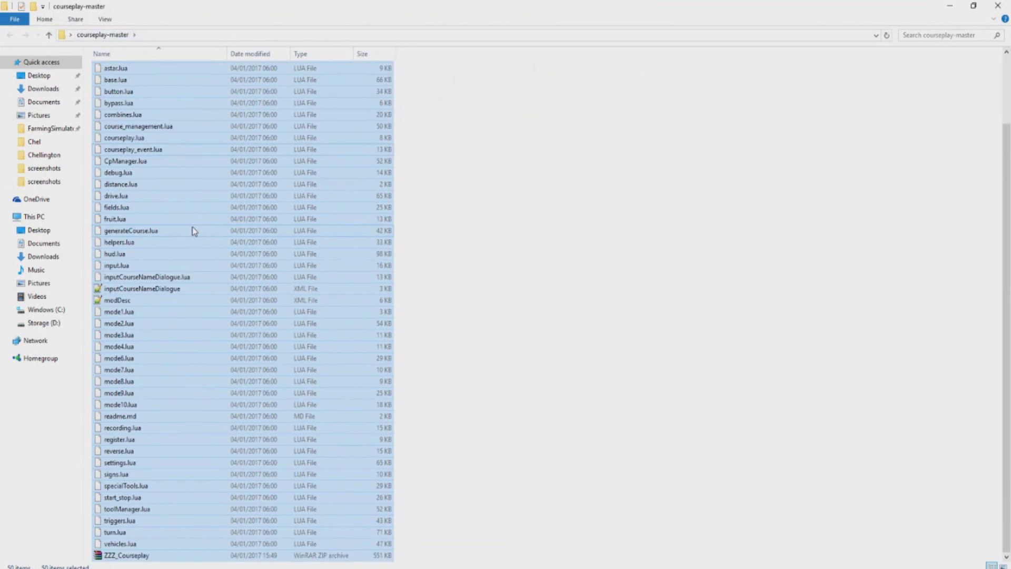
left_click(146, 557)
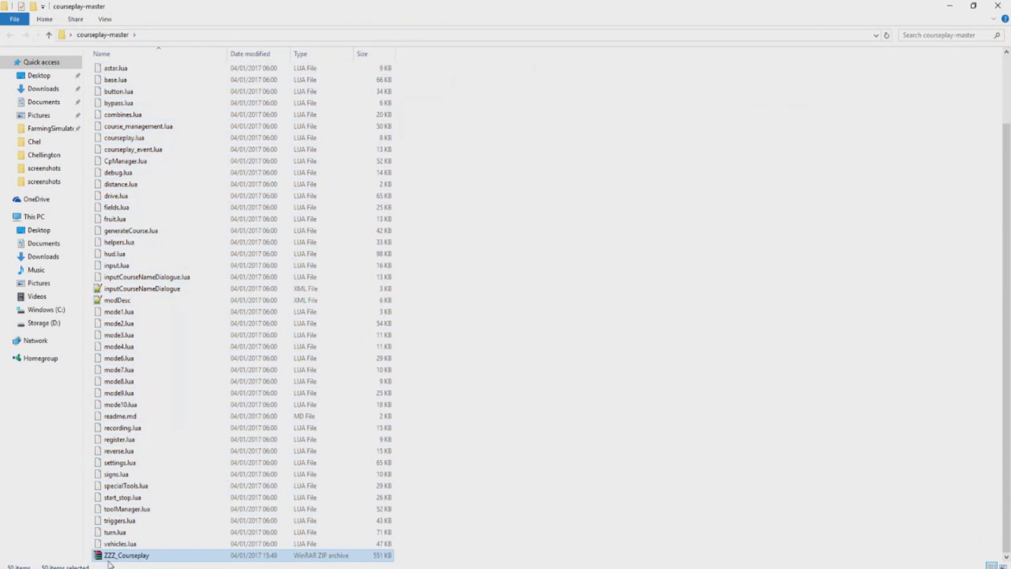
right_click(169, 553)
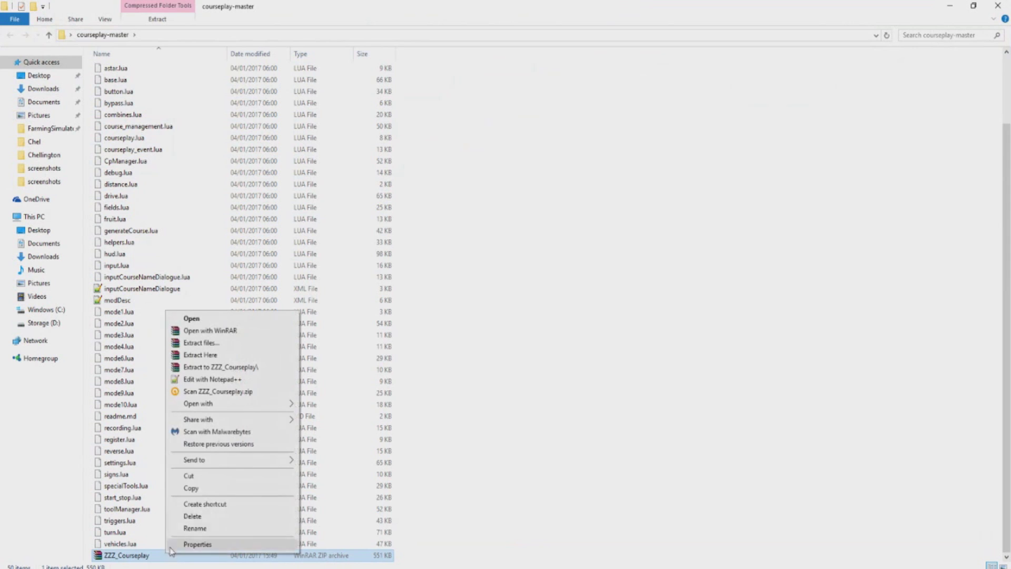
left_click(191, 476)
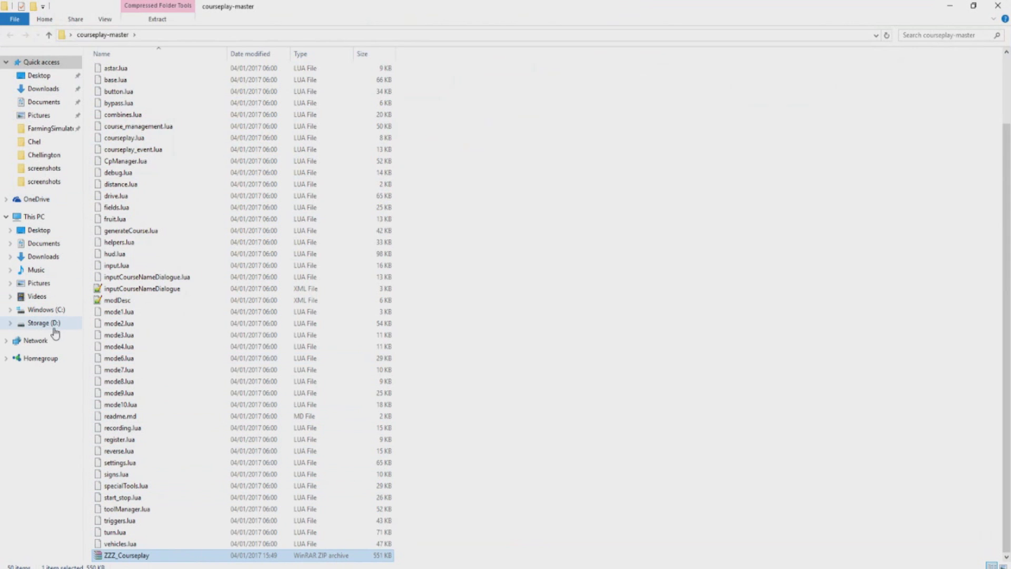
- Paste it into D:\FS17\mods, replacing the older ZZZ_Courseplay.zip there
left_click(44, 101)
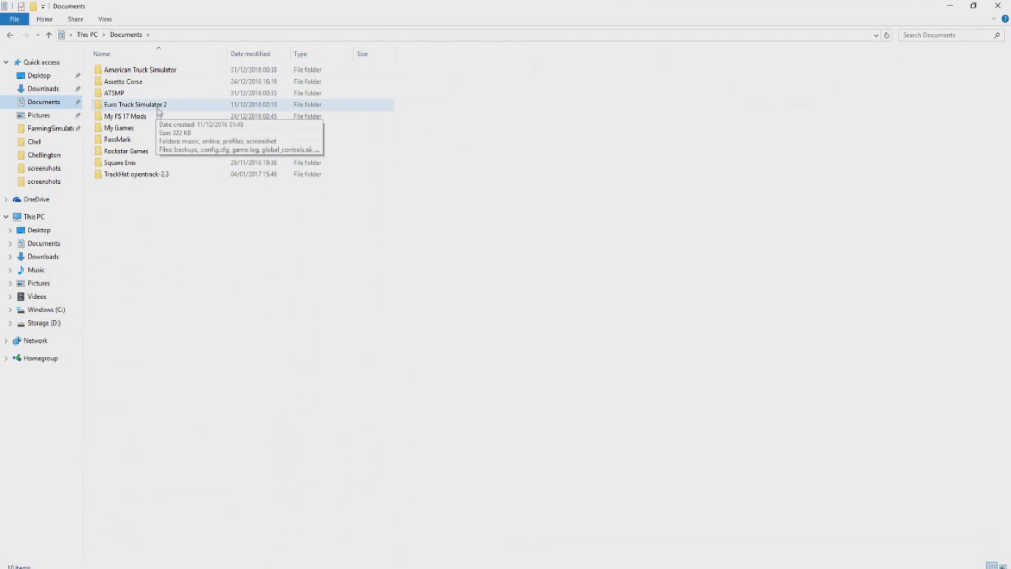
double_click(138, 128)
left_click(142, 82)
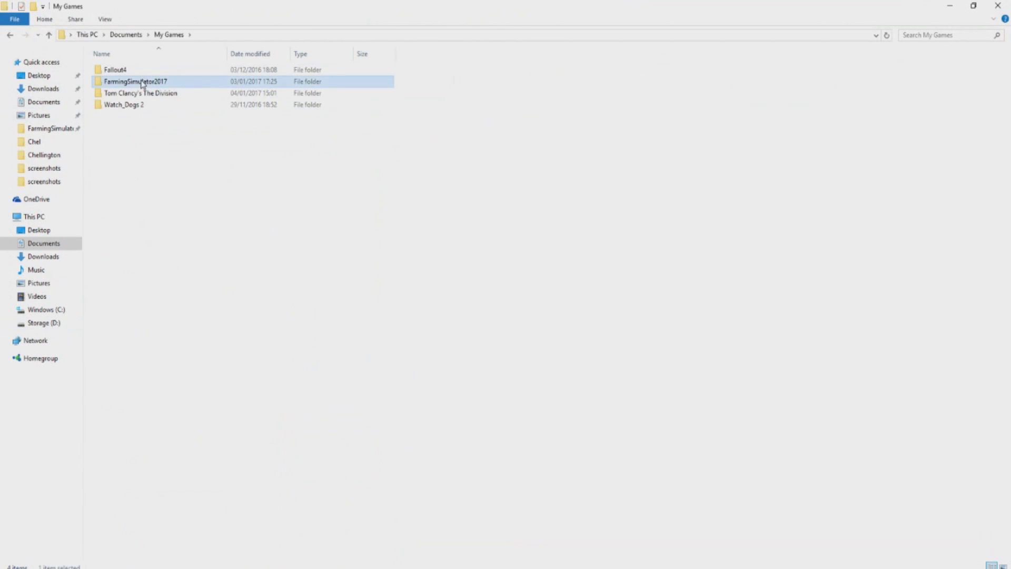
double_click(142, 83)
double_click(138, 83)
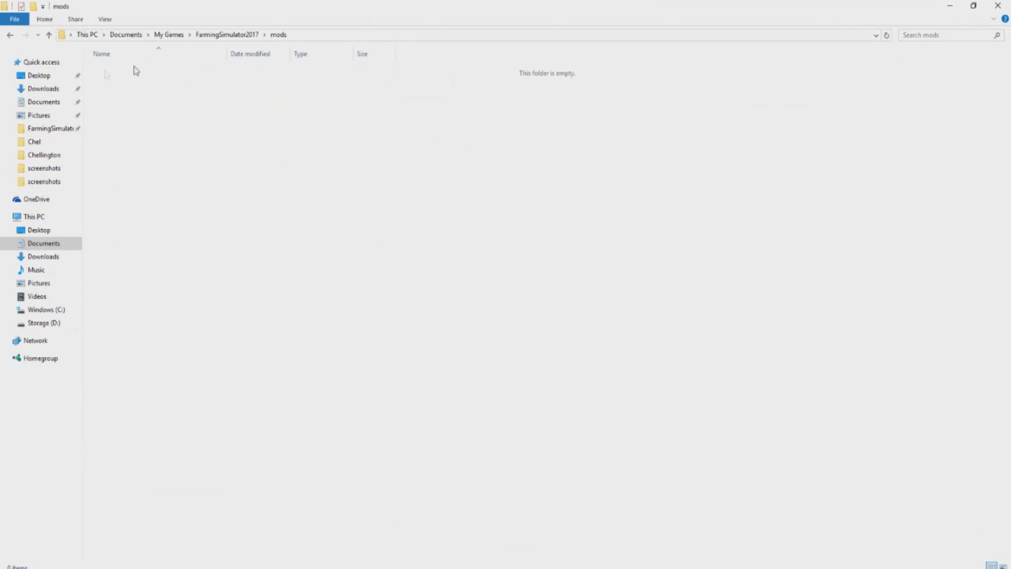
left_click(43, 323)
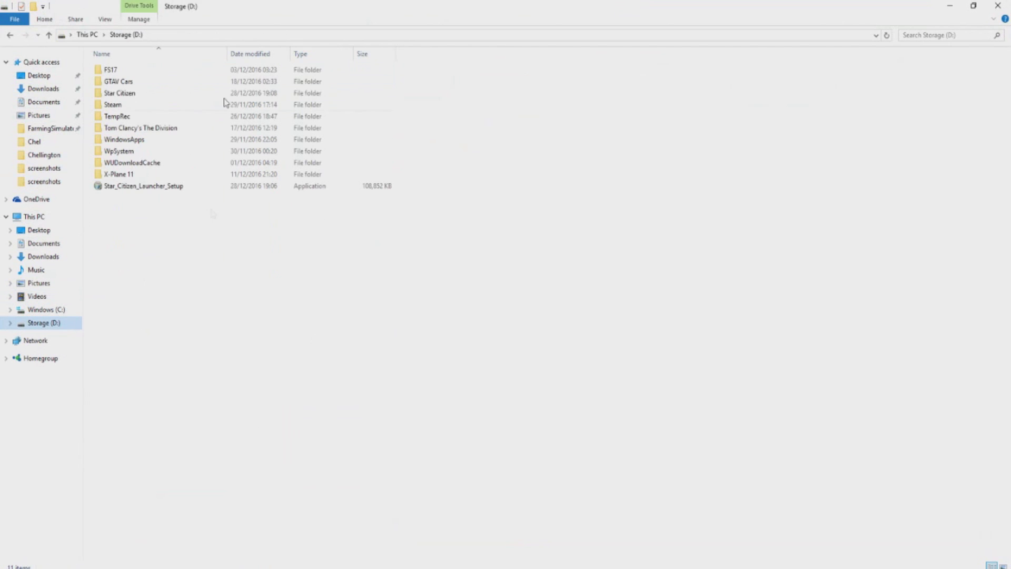
double_click(132, 71)
double_click(132, 70)
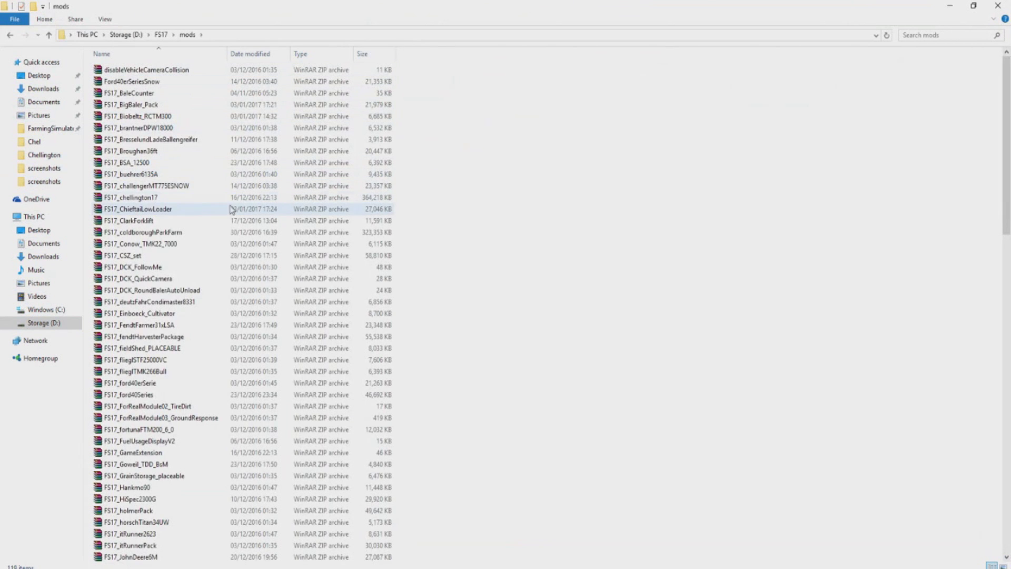
key("ctrl+v")
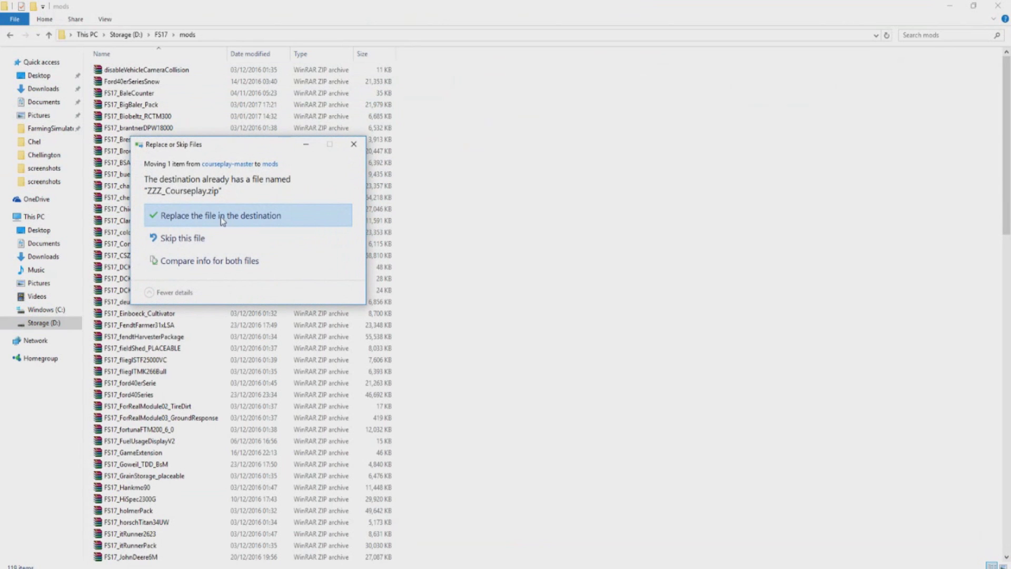
left_click(277, 221)
key("alt+Tab")
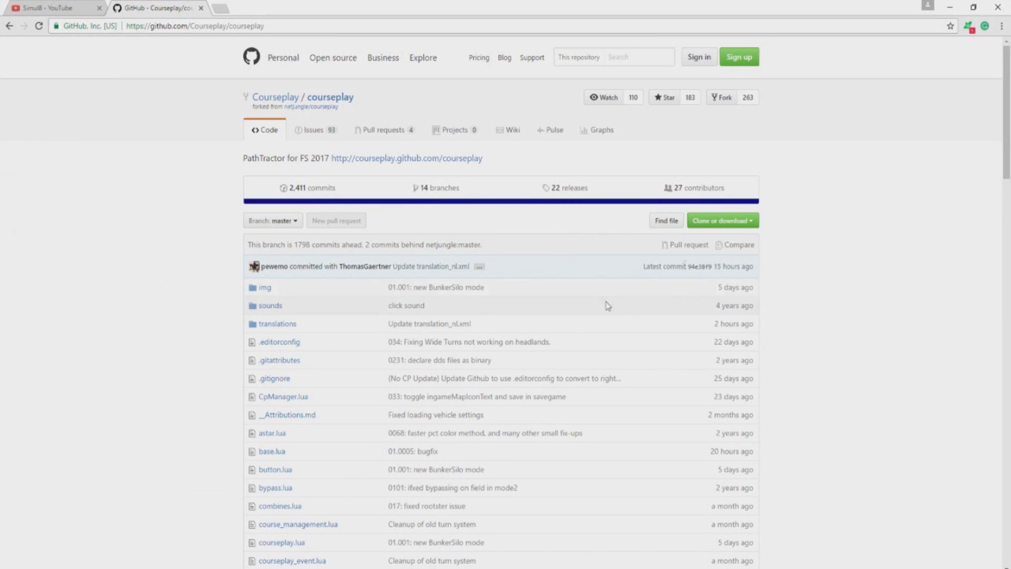
left_click_drag(757, 267, 712, 273)
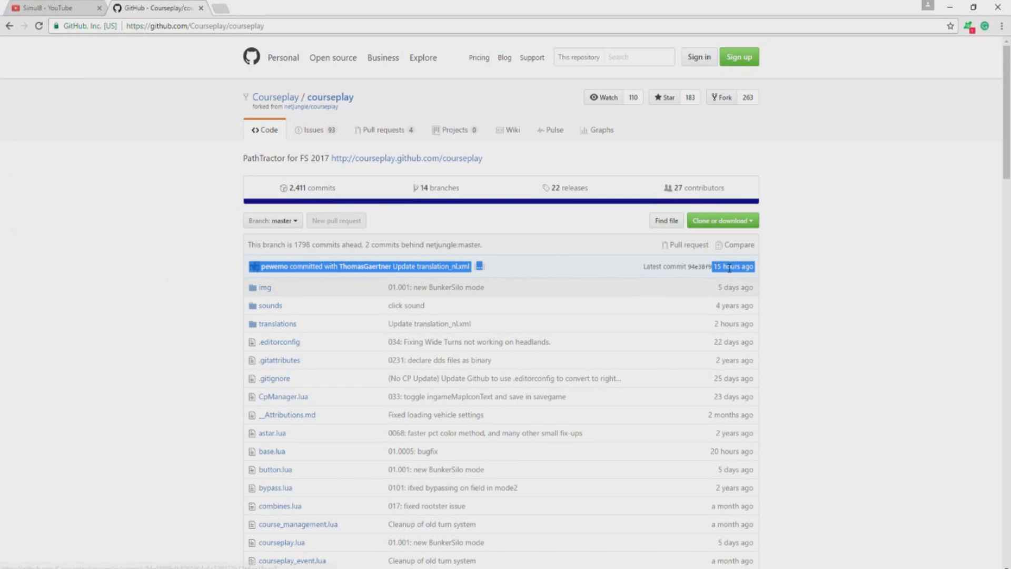
left_click(780, 269)
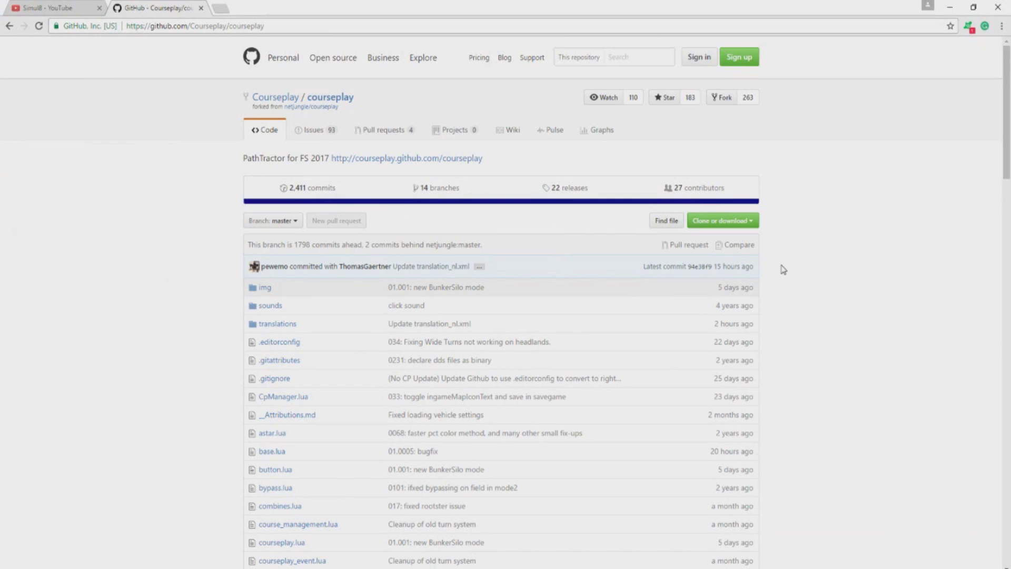